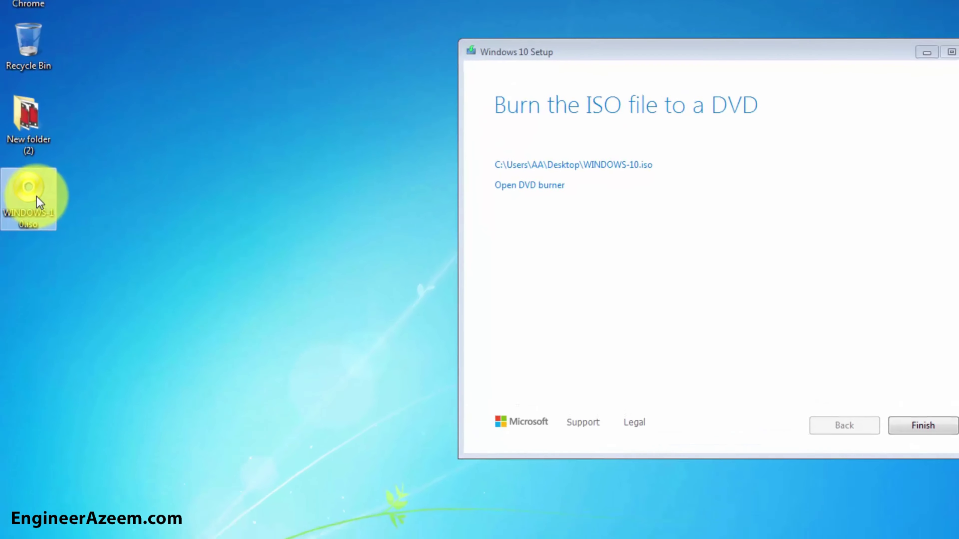
Check the file size and details in the properties of WINDOWS-10.iso on the desktop.
{"action": "right_click", "coordinate": [33, 296]}
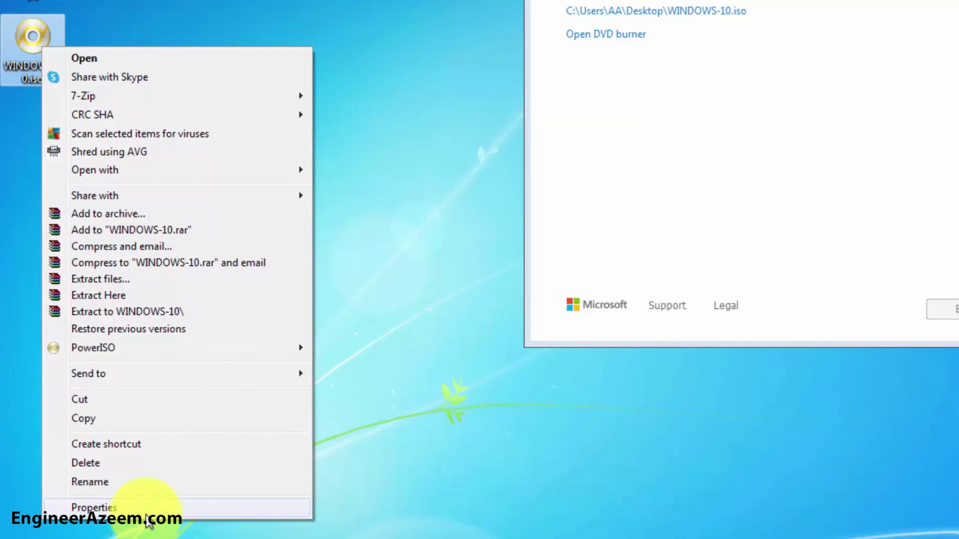
{"action": "left_click", "coordinate": [146, 515]}
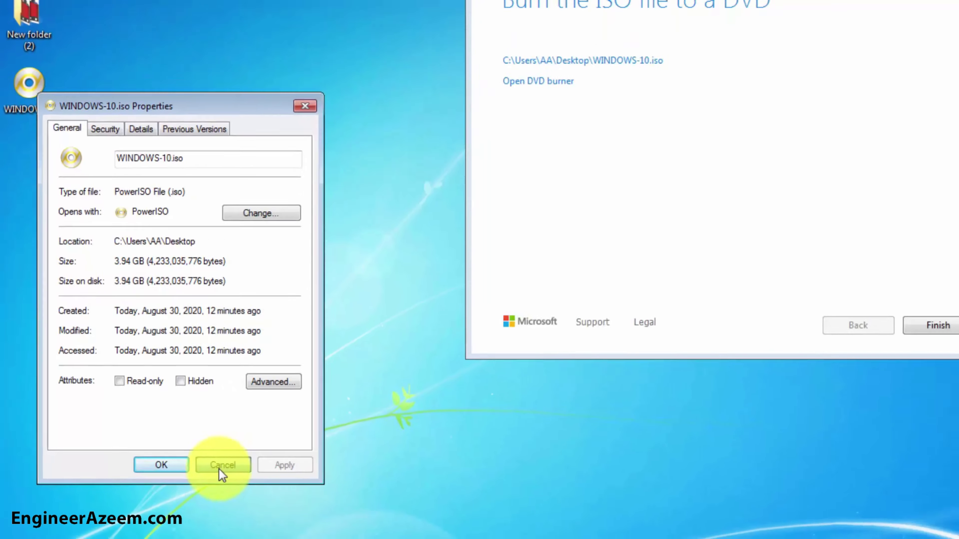
{"action": "left_click", "coordinate": [249, 469]}
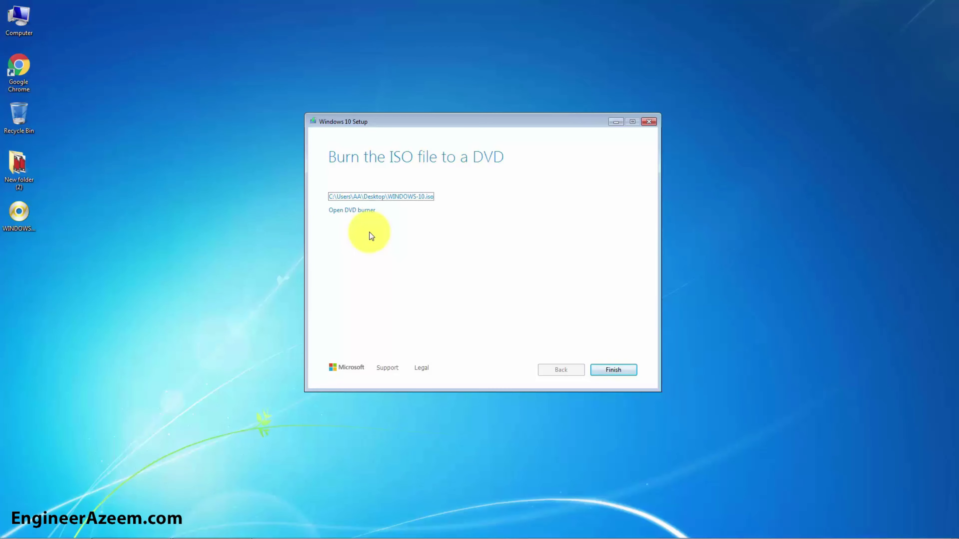
Finish the Windows 10 Setup wizard and move WINDOWS-10.iso from the desktop to drive I (J:).
{"action": "left_click", "coordinate": [620, 369]}
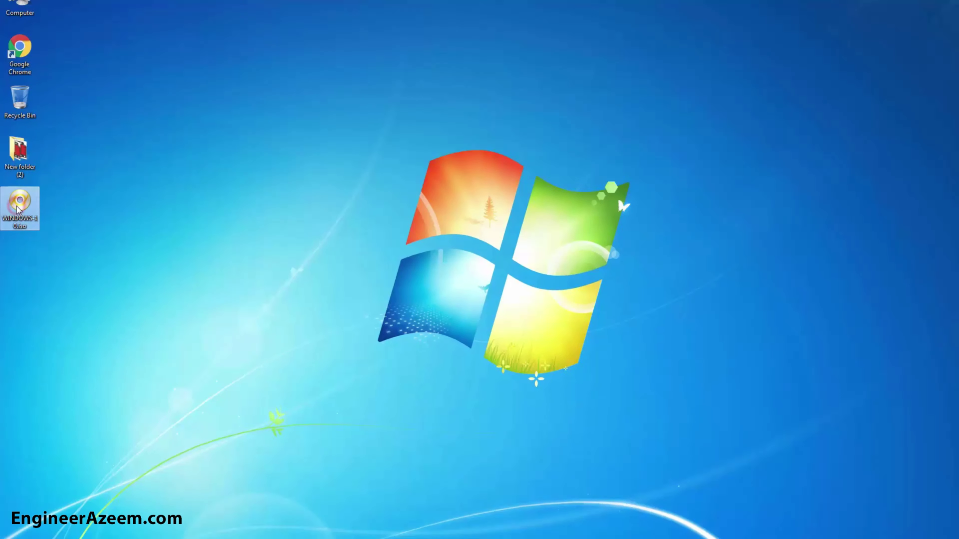
{"action": "right_click", "coordinate": [17, 210]}
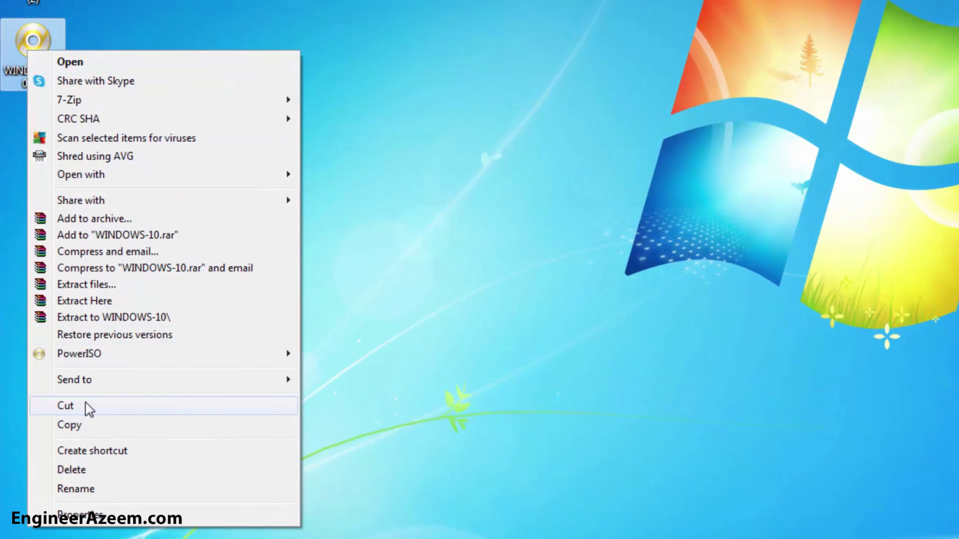
{"action": "left_click", "coordinate": [88, 407]}
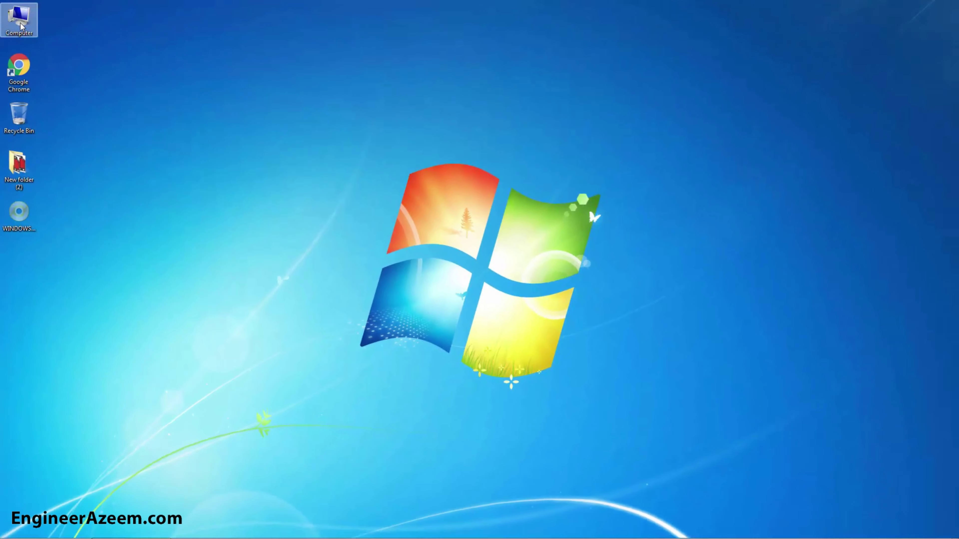
{"action": "left_click", "coordinate": [20, 24]}
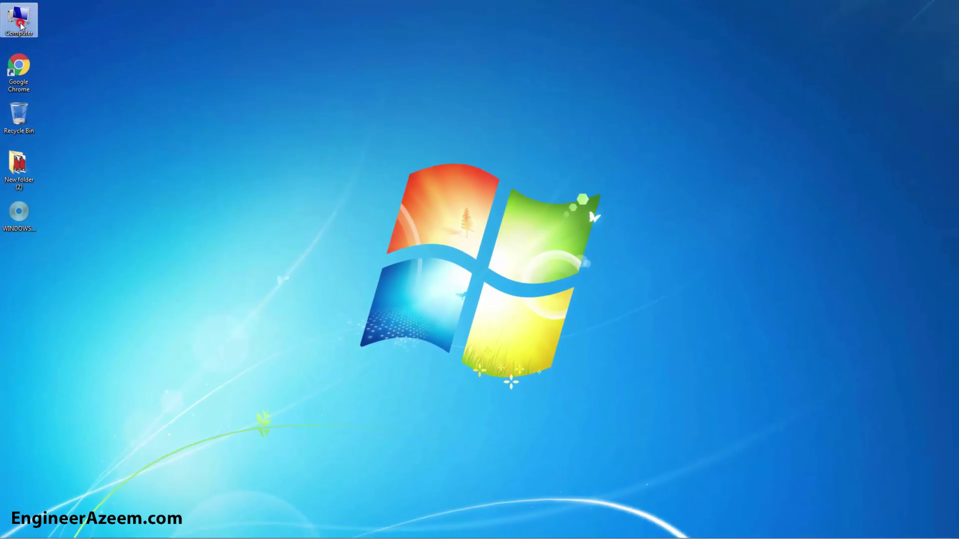
{"action": "double_click", "coordinate": [20, 24]}
{"action": "double_click", "coordinate": [566, 192]}
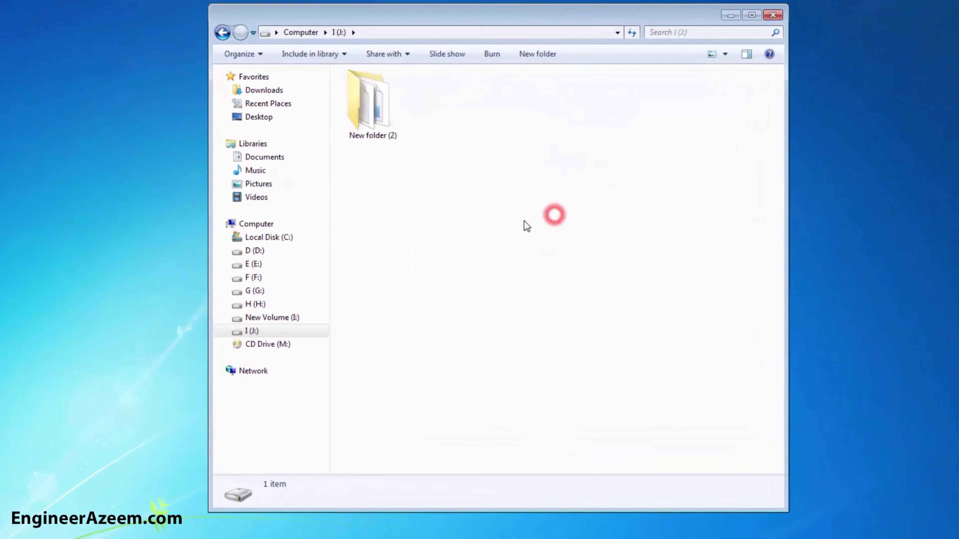
{"action": "right_click", "coordinate": [525, 221]}
{"action": "left_click", "coordinate": [535, 305]}
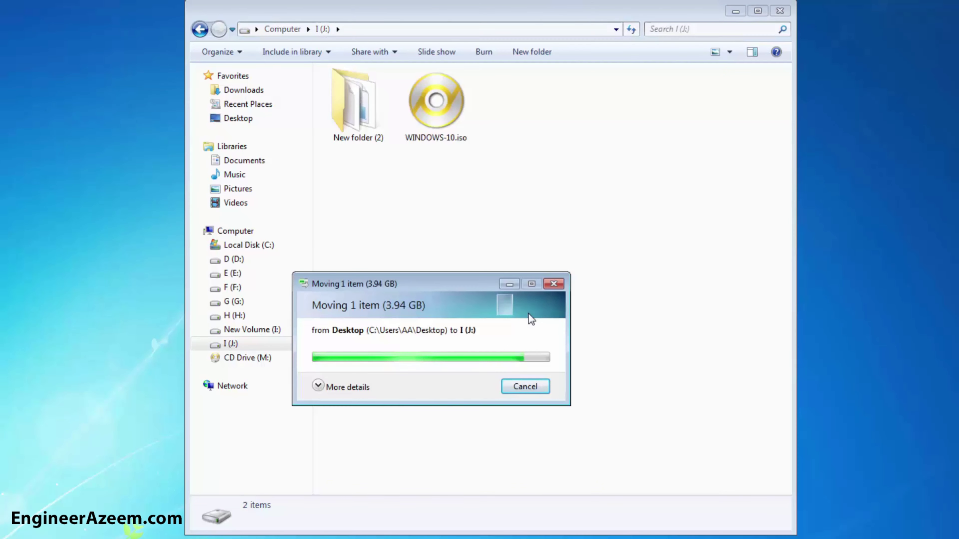
{"action": "left_click", "coordinate": [523, 296]}
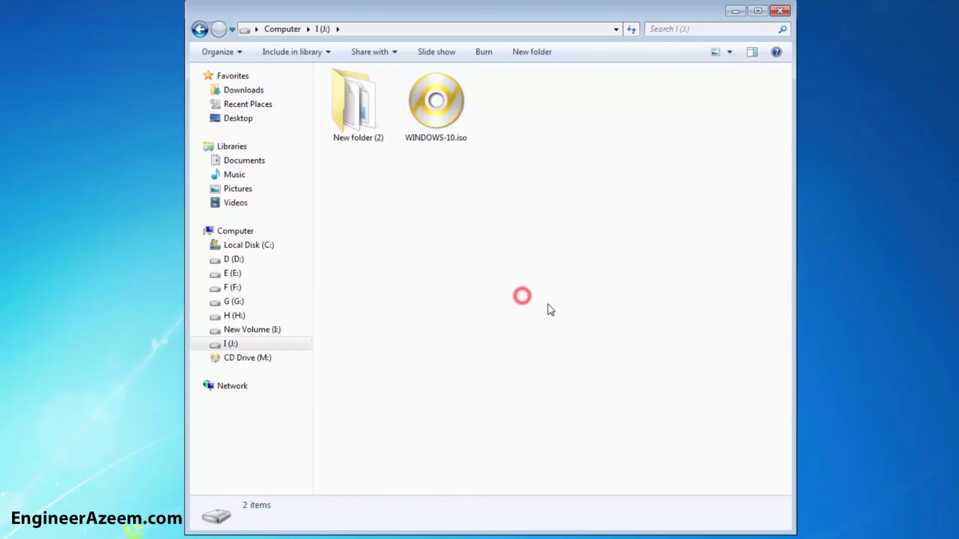
{"action": "left_click_drag", "start_coordinate": [548, 304], "coordinate": [400, 76]}
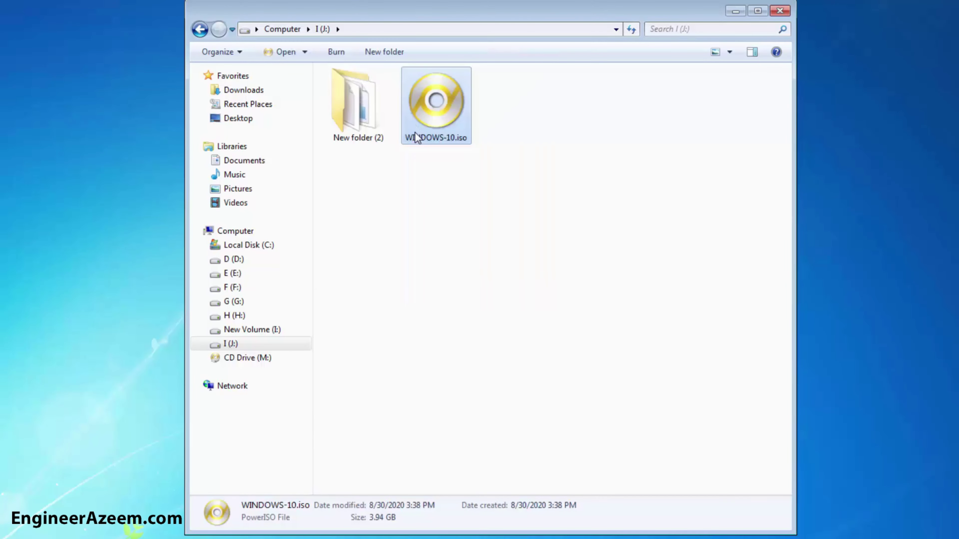
{"action": "mouse_move", "coordinate": [416, 137]}
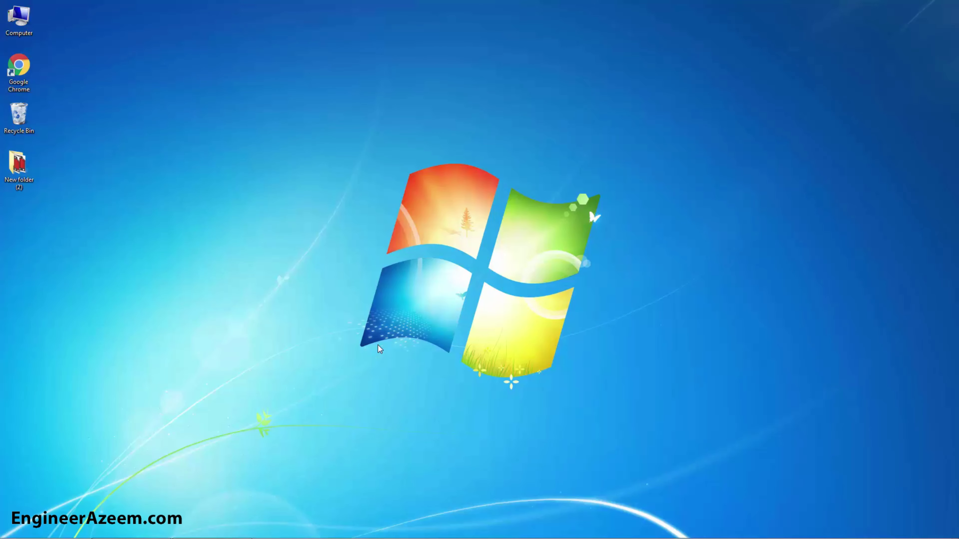
Open Google Chrome from the desktop with a new tab ready for searching.
{"action": "left_click", "coordinate": [13, 74]}
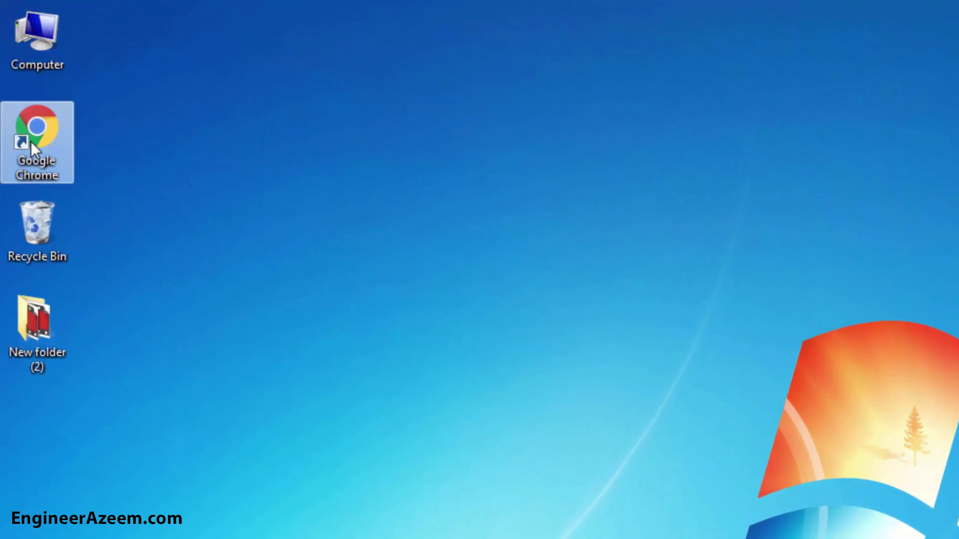
{"action": "right_click", "coordinate": [17, 80]}
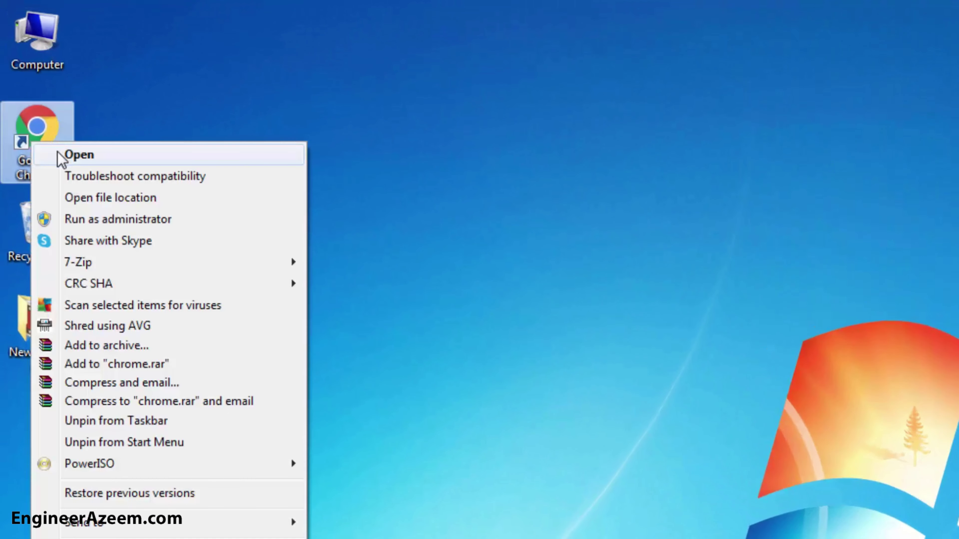
{"action": "left_click", "coordinate": [58, 155]}
{"action": "left_click", "coordinate": [711, 302]}
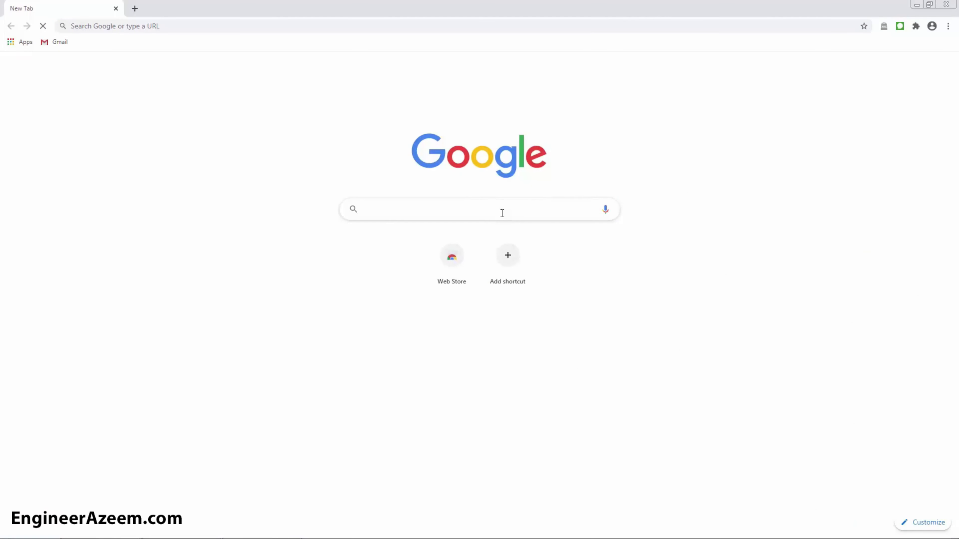
Search Google for "Windows 10 download ISO" and open Microsoft's Download Windows 10 Disc Image (ISO File) result.
{"action": "type", "text": "Windows "}
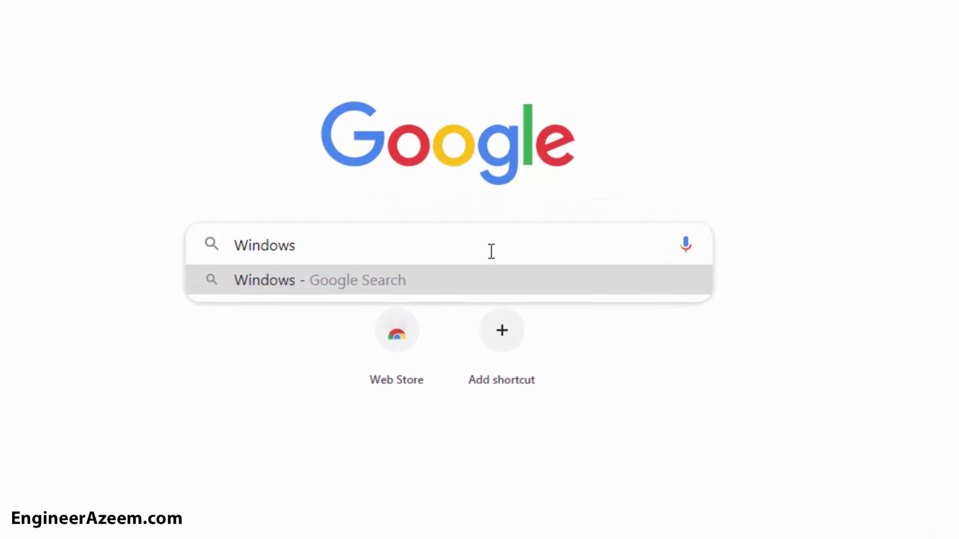
{"action": "type", "text": "10 download ISO"}
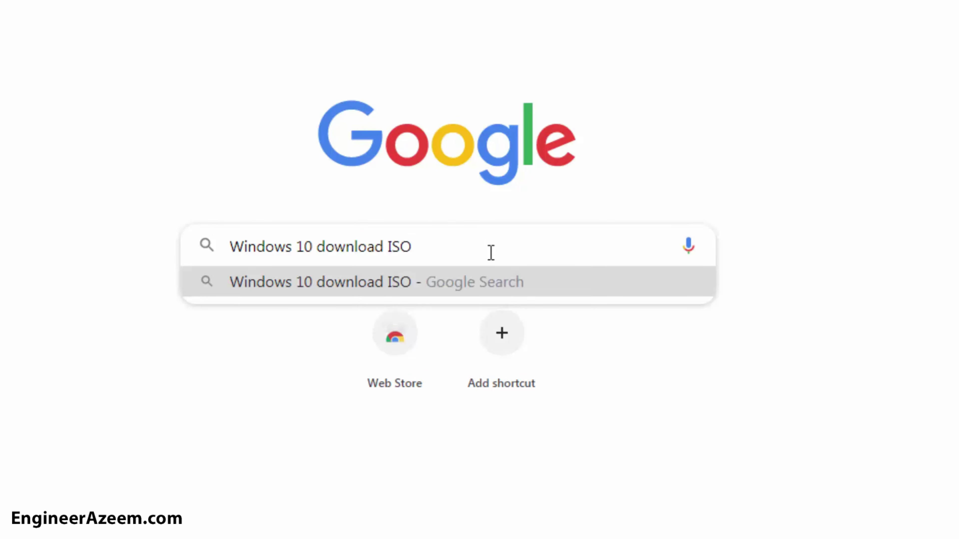
{"action": "key", "text": "Return"}
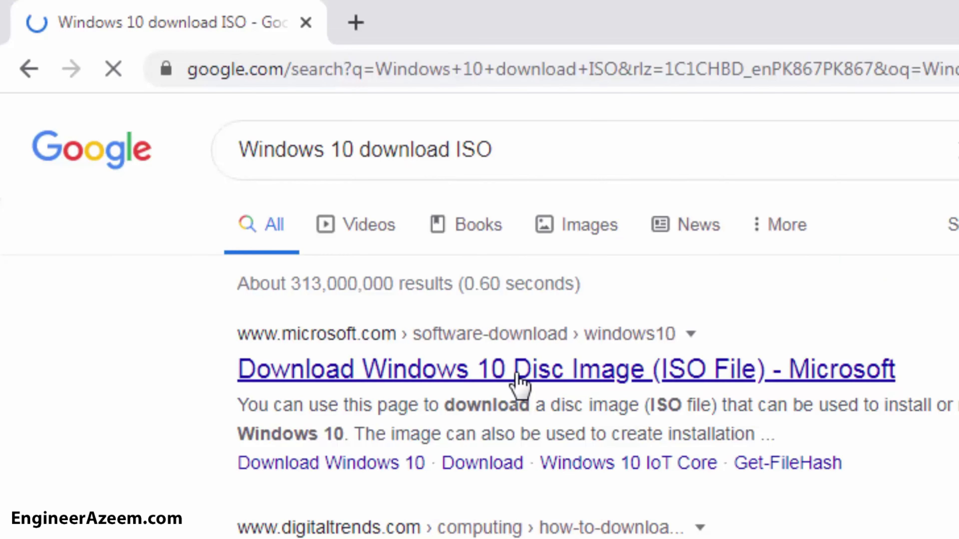
{"action": "left_click", "coordinate": [848, 377]}
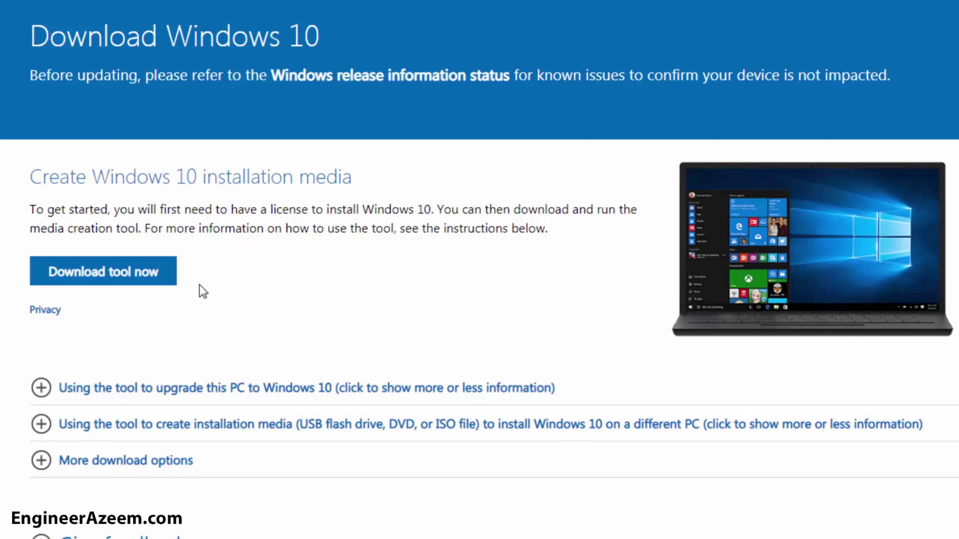
{"action": "left_click", "coordinate": [132, 279]}
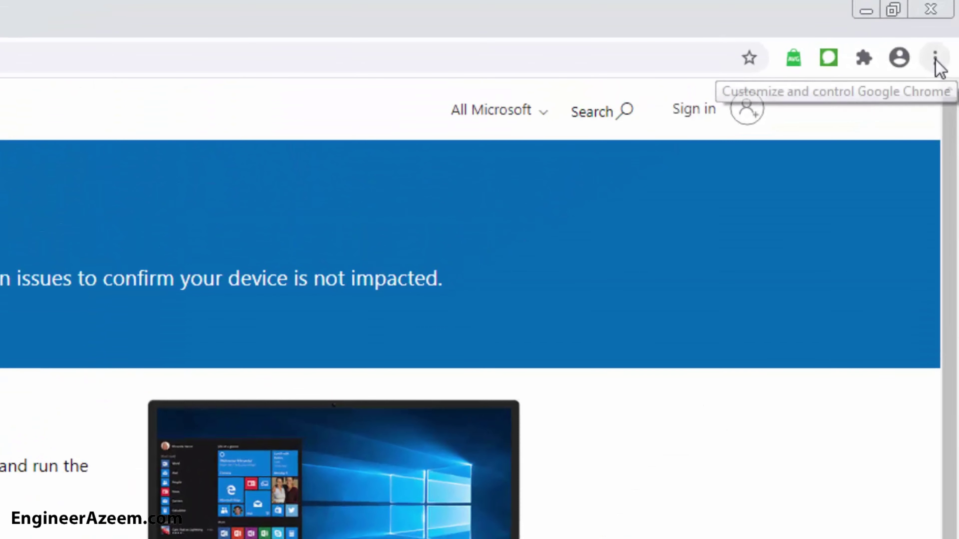
Open the developer tools on the Download Windows 10 page and turn on mobile device emulation.
{"action": "left_click", "coordinate": [948, 26]}
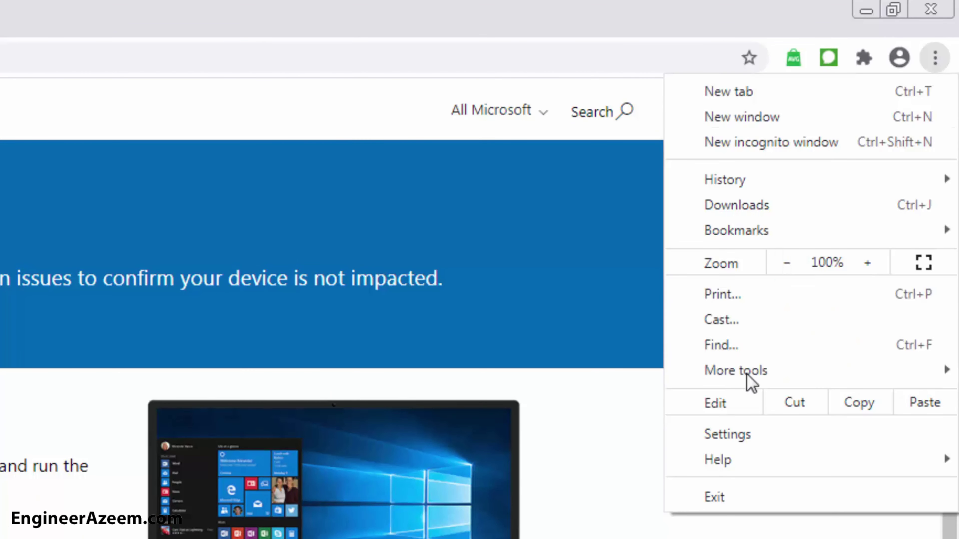
{"action": "mouse_move", "coordinate": [751, 379]}
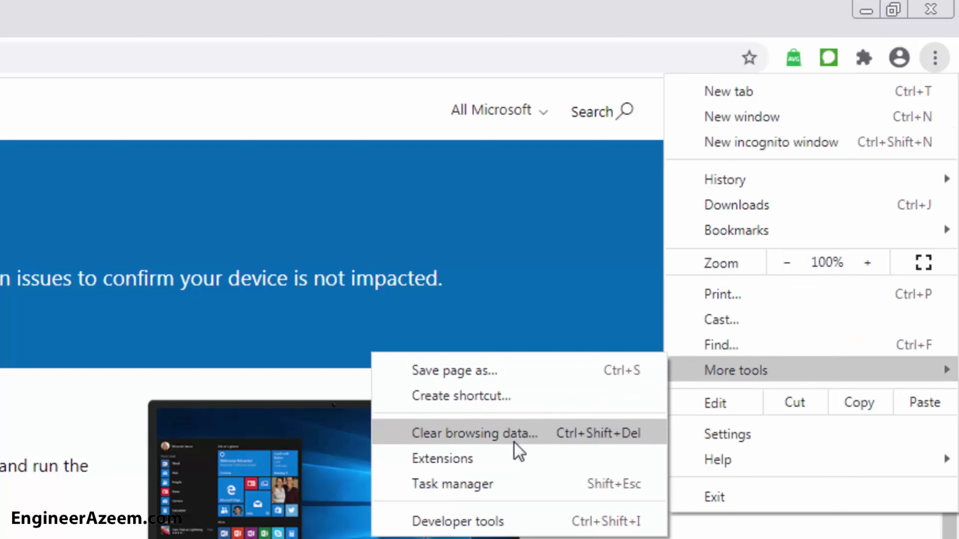
{"action": "left_click", "coordinate": [547, 533]}
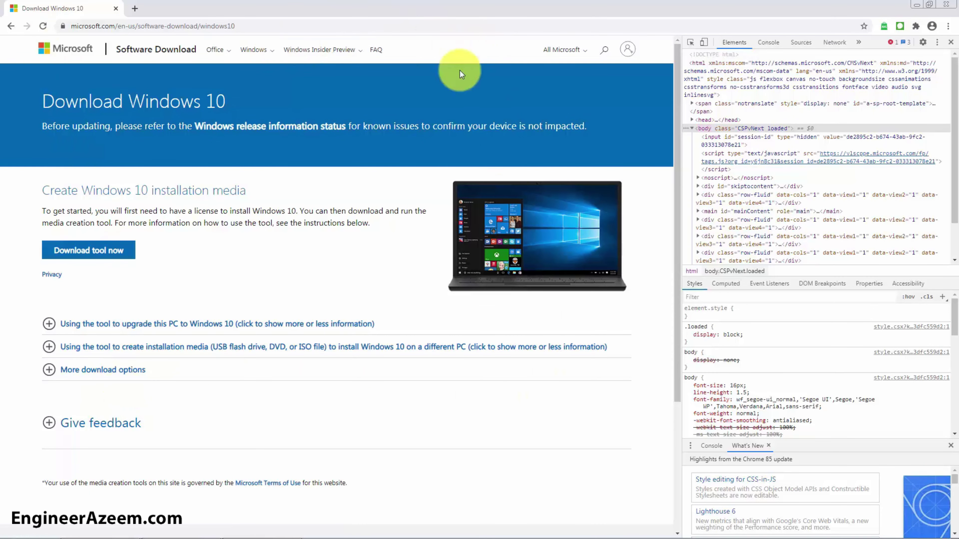
{"action": "left_click", "coordinate": [704, 43]}
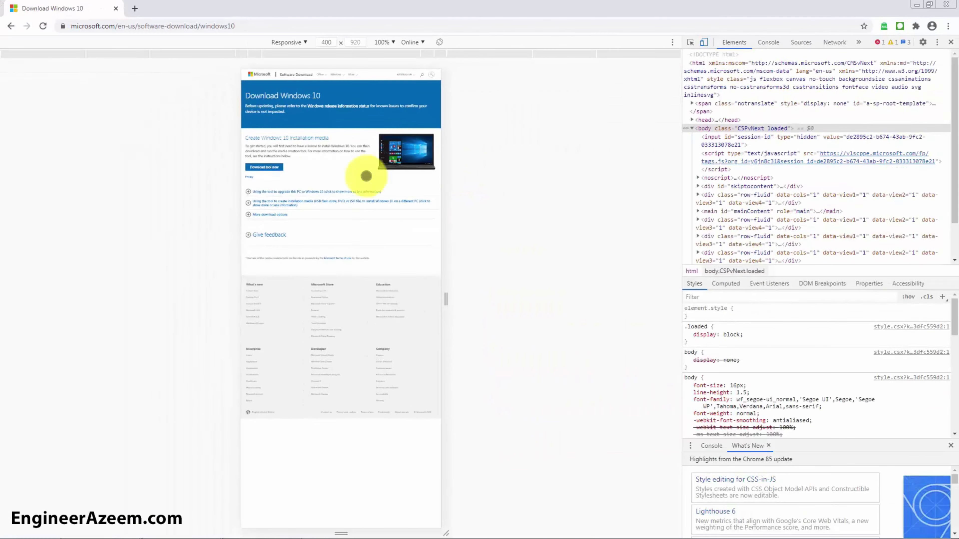
Reload the Microsoft download page in the emulated device view and close the developer tools.
{"action": "right_click", "coordinate": [413, 454]}
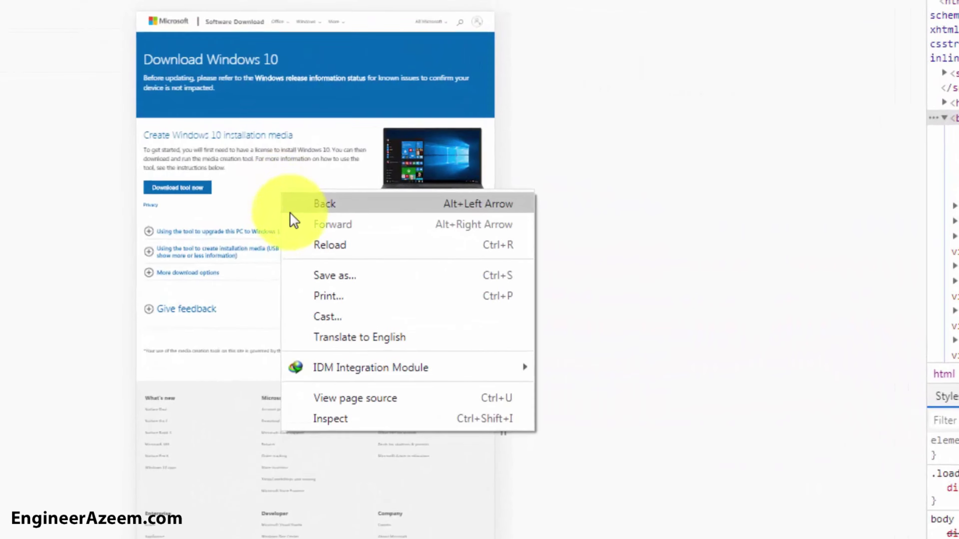
{"action": "left_click", "coordinate": [286, 280]}
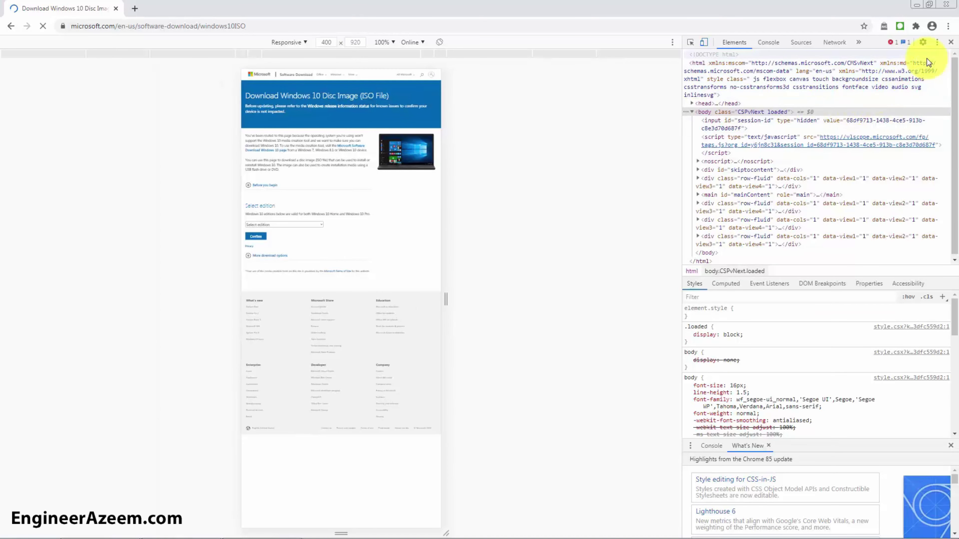
{"action": "left_click", "coordinate": [951, 44]}
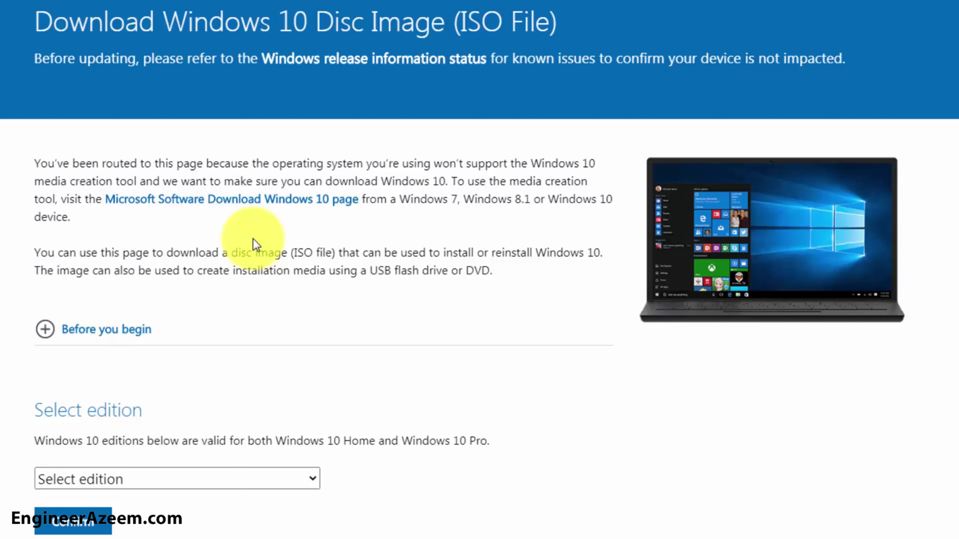
Choose Windows 10 as the edition on the disc image download page and confirm it.
{"action": "left_click_drag", "start_coordinate": [231, 252], "coordinate": [335, 252]}
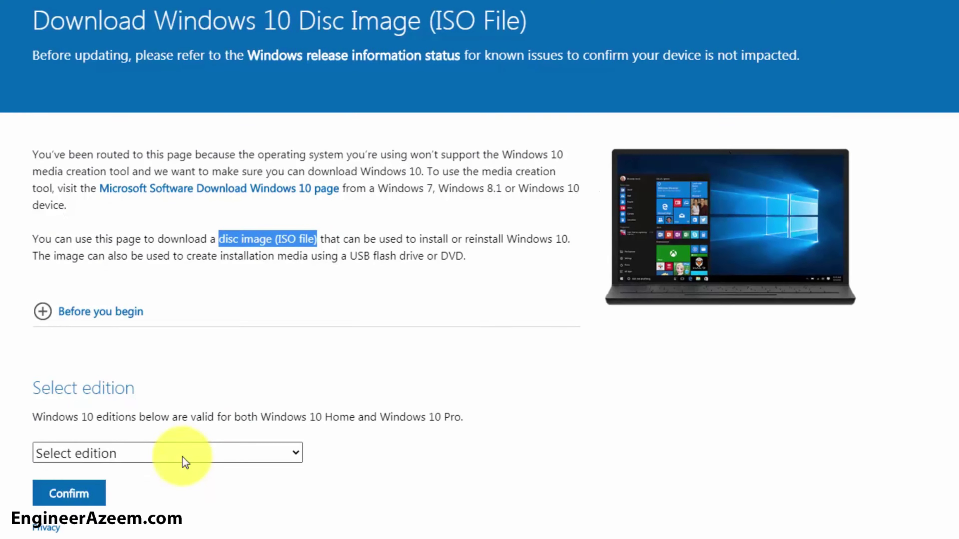
{"action": "left_click", "coordinate": [182, 456]}
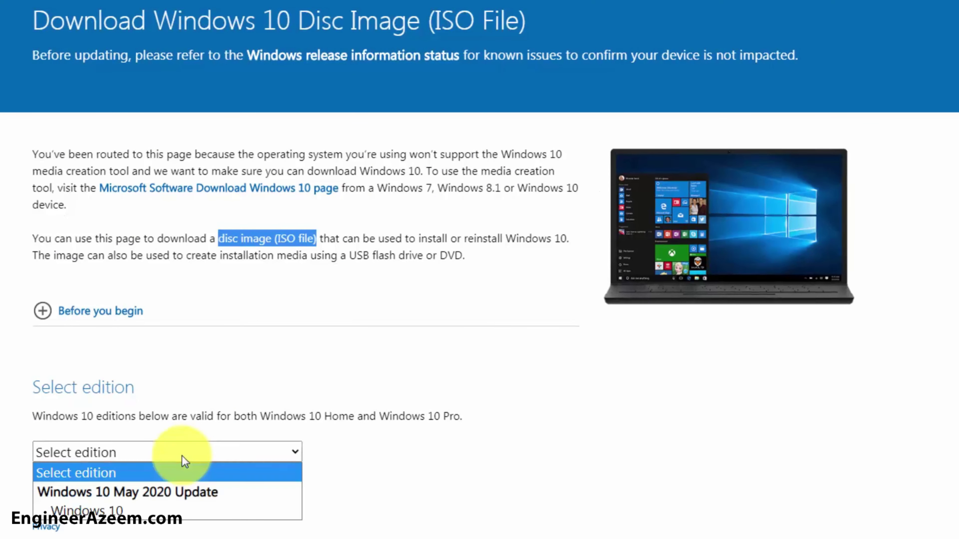
{"action": "left_click", "coordinate": [110, 511]}
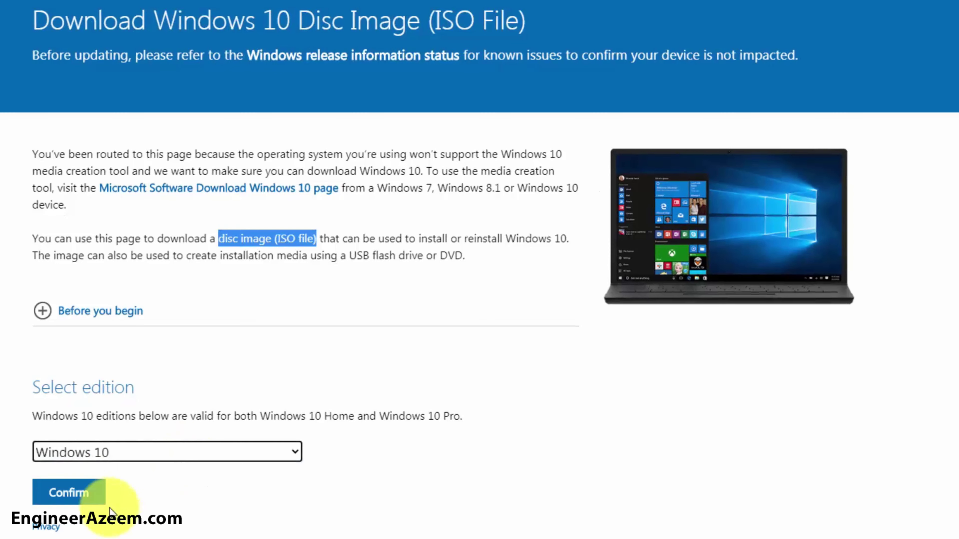
{"action": "left_click", "coordinate": [87, 503]}
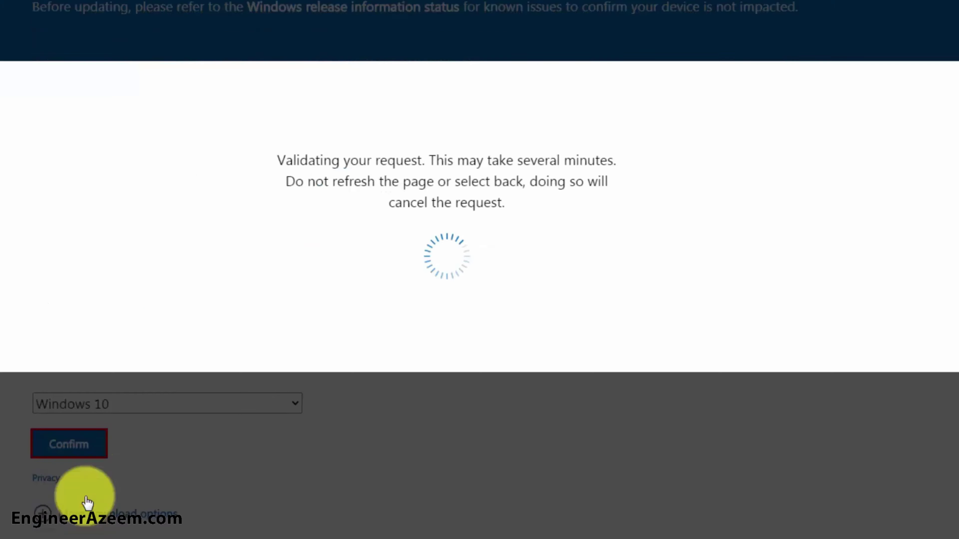
Set the product language to English and confirm the selection.
{"action": "scroll", "coordinate": [51, 316], "scroll_direction": "down", "scroll_amount": 5}
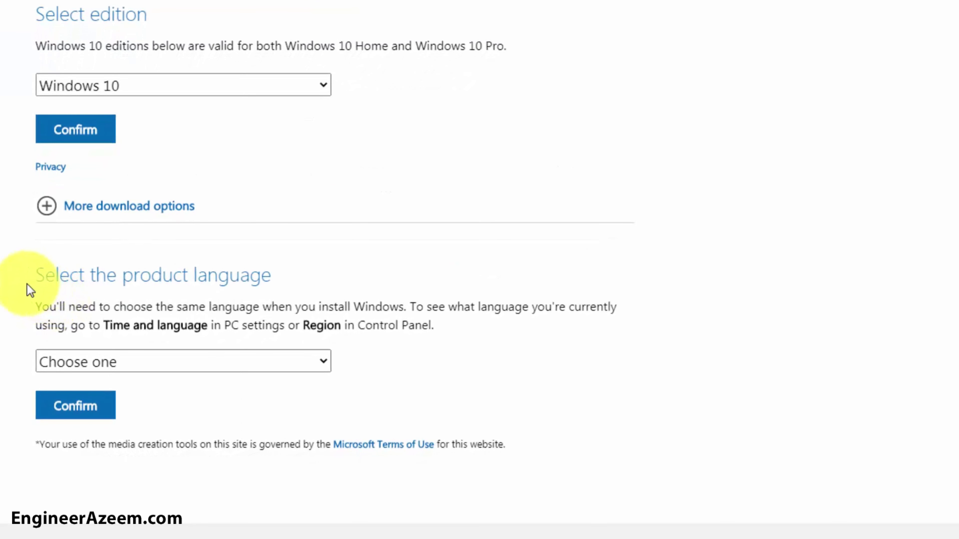
{"action": "left_click_drag", "start_coordinate": [28, 284], "coordinate": [276, 283]}
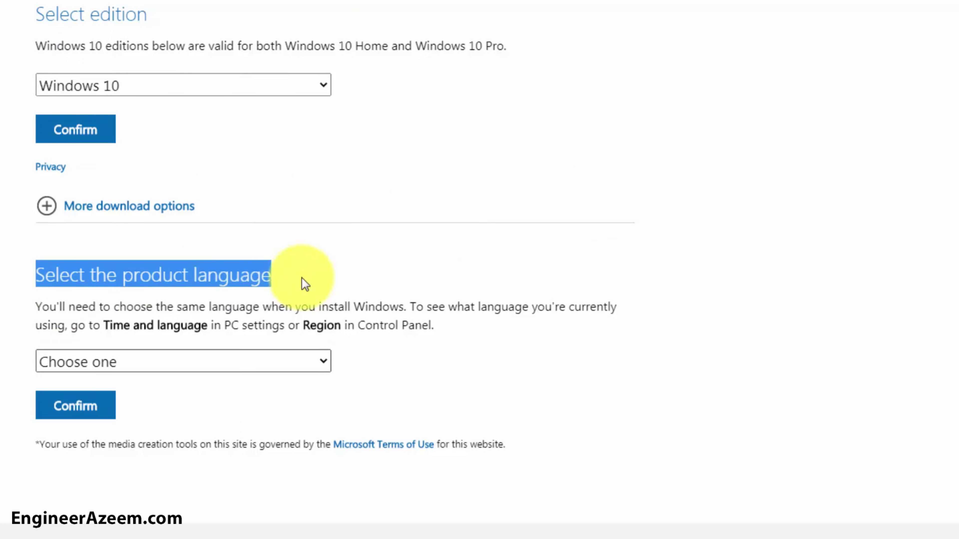
{"action": "key", "text": "Tab"}
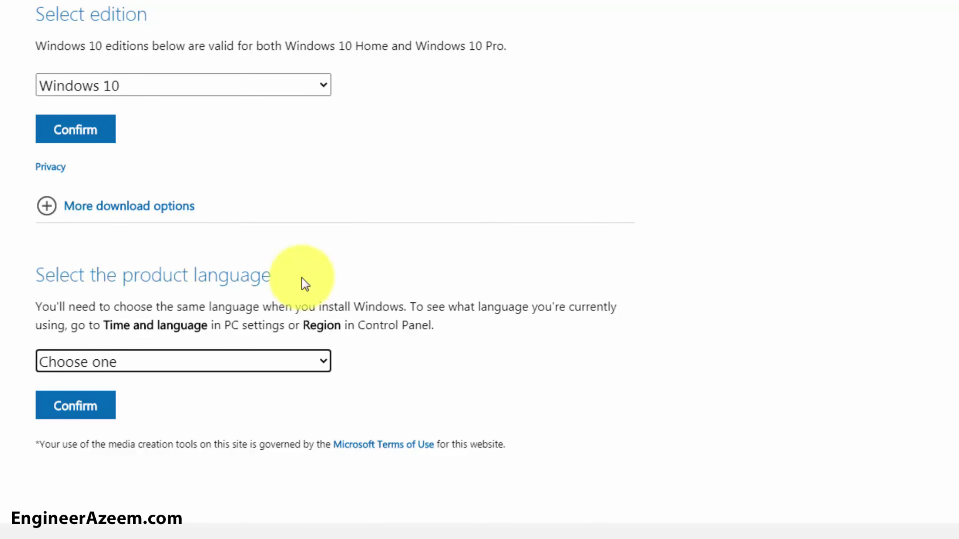
{"action": "left_click", "coordinate": [319, 360]}
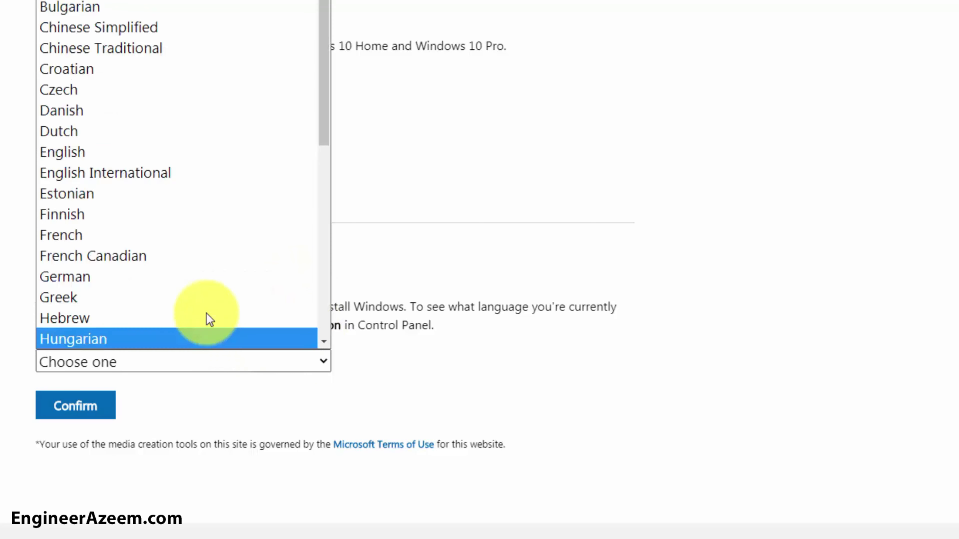
{"action": "left_click", "coordinate": [99, 151]}
{"action": "left_click", "coordinate": [96, 415]}
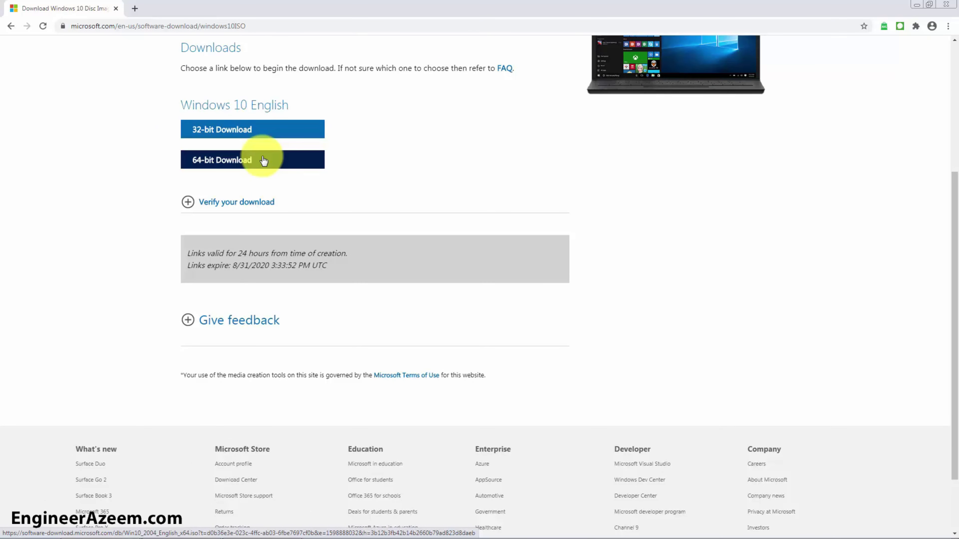
Start the 64-bit Windows 10 download, saving Win10_2004_English_x64.iso in the Downloads folder.
{"action": "left_click", "coordinate": [264, 160]}
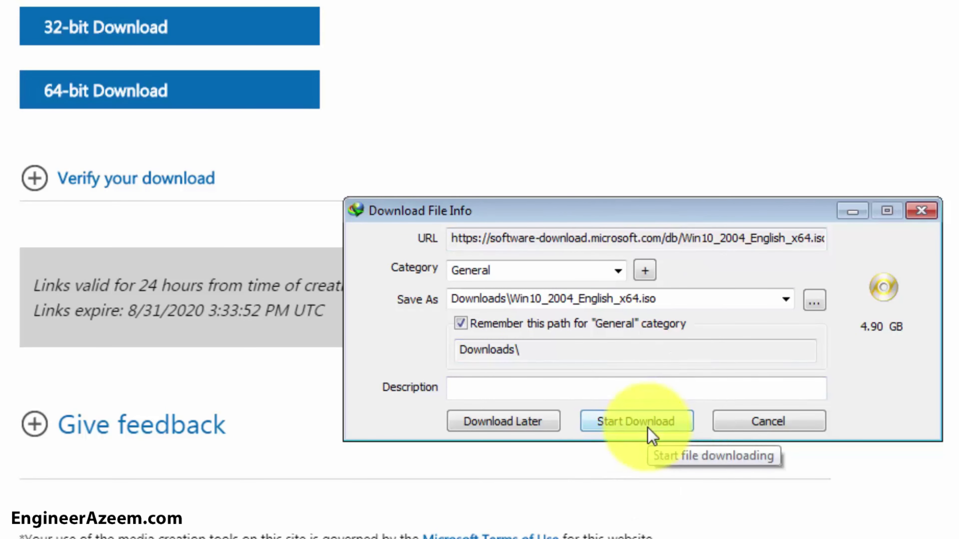
{"action": "left_click", "coordinate": [648, 428]}
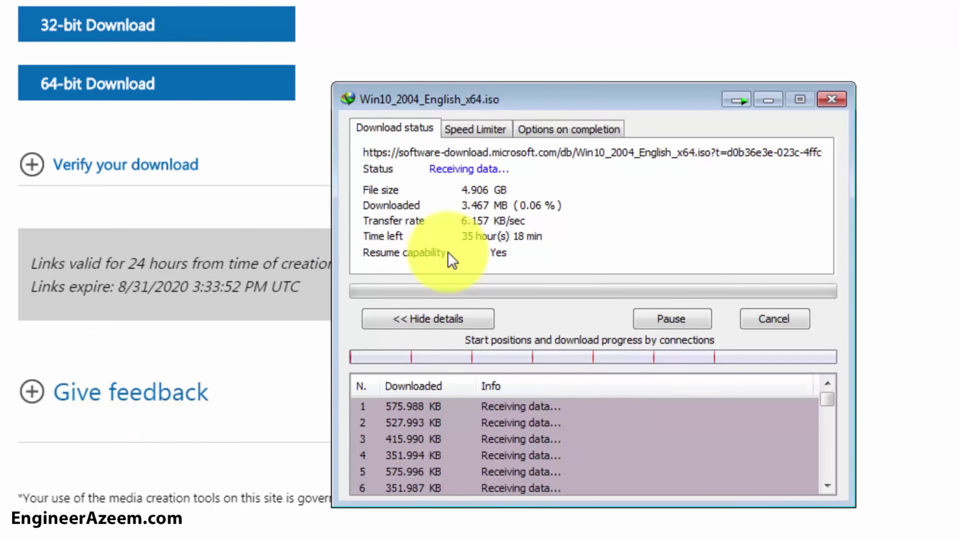